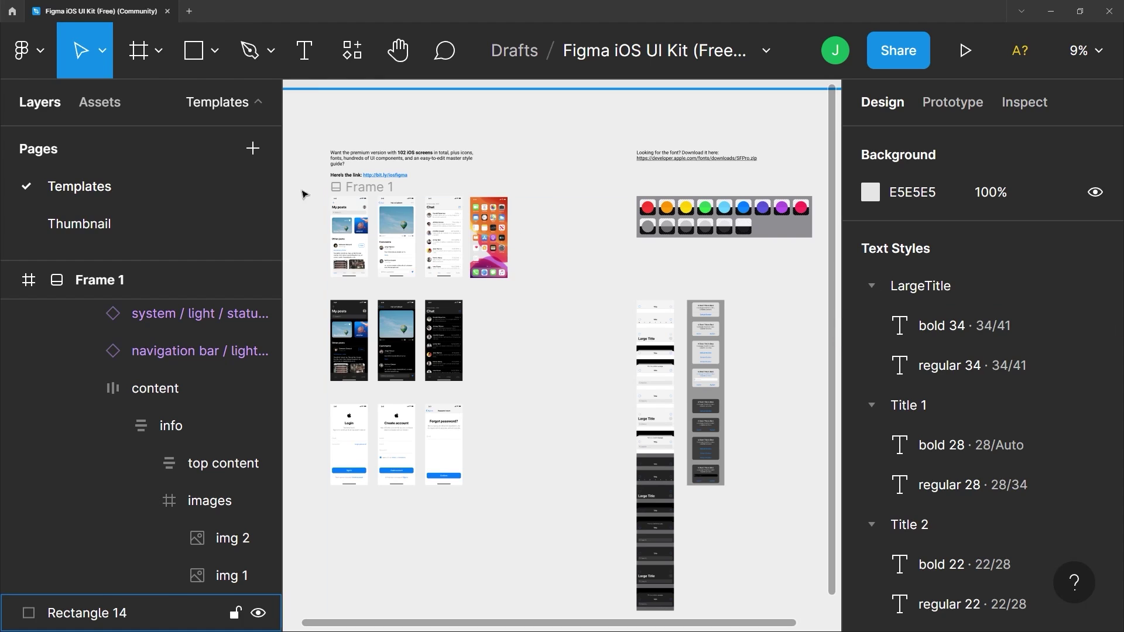
Glance at the main File menu, then open the file-name chevron menu with version history, duplicate, rename and export.
click(39, 52)
mouse_move(102, 155)
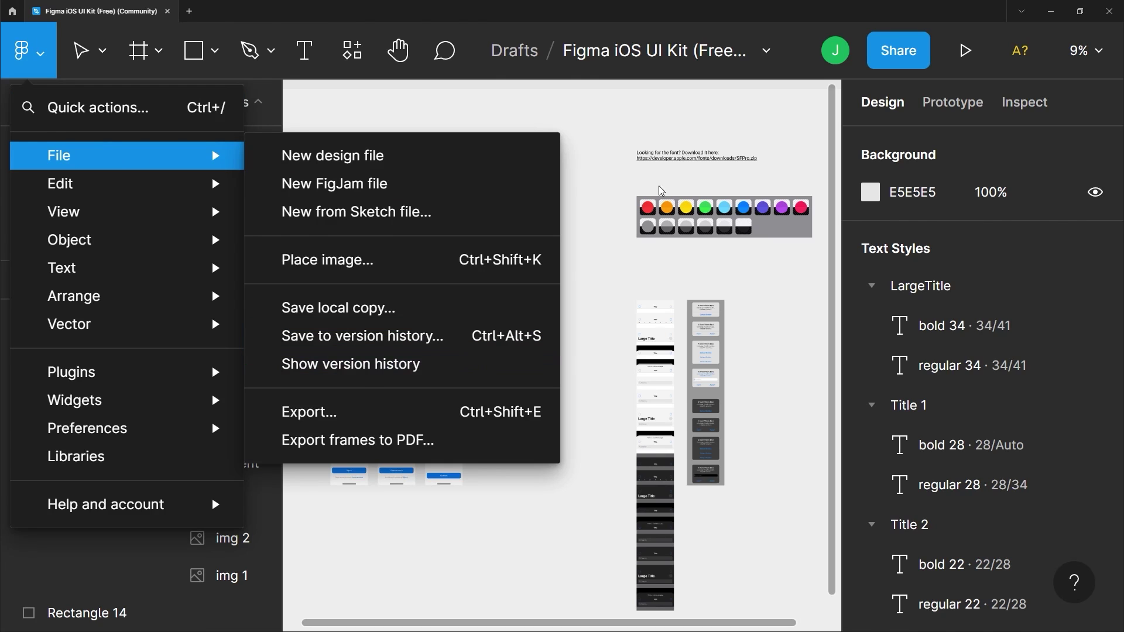
key(Escape)
click(766, 54)
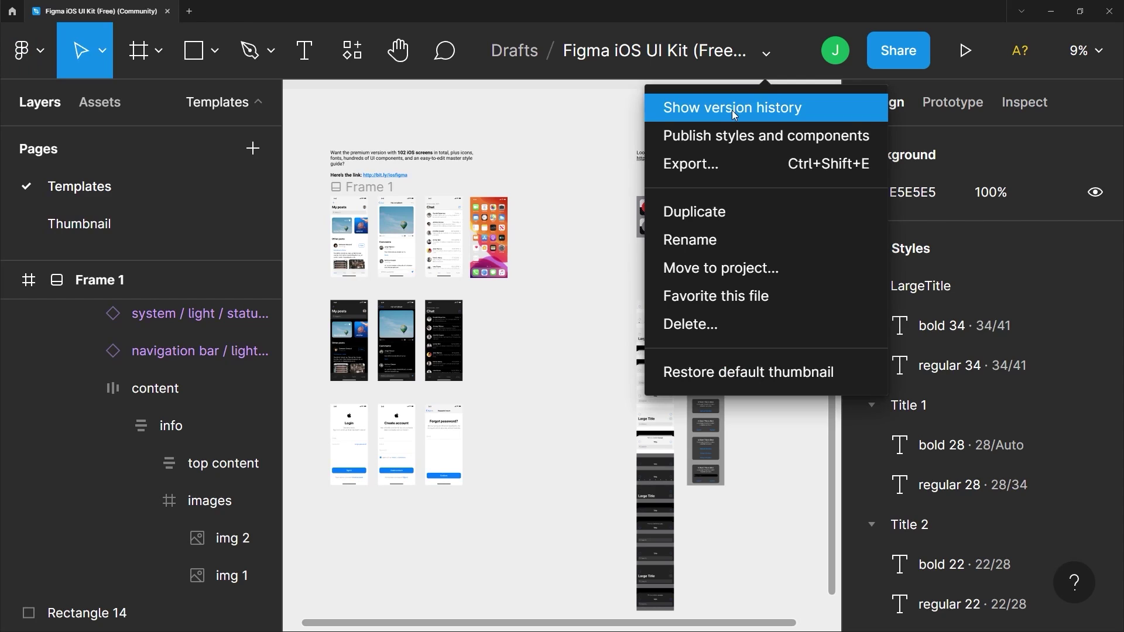
Show version history listing the current version and three autosaves, and peek at the 9:27 PM entry's options.
click(763, 55)
click(767, 56)
click(831, 107)
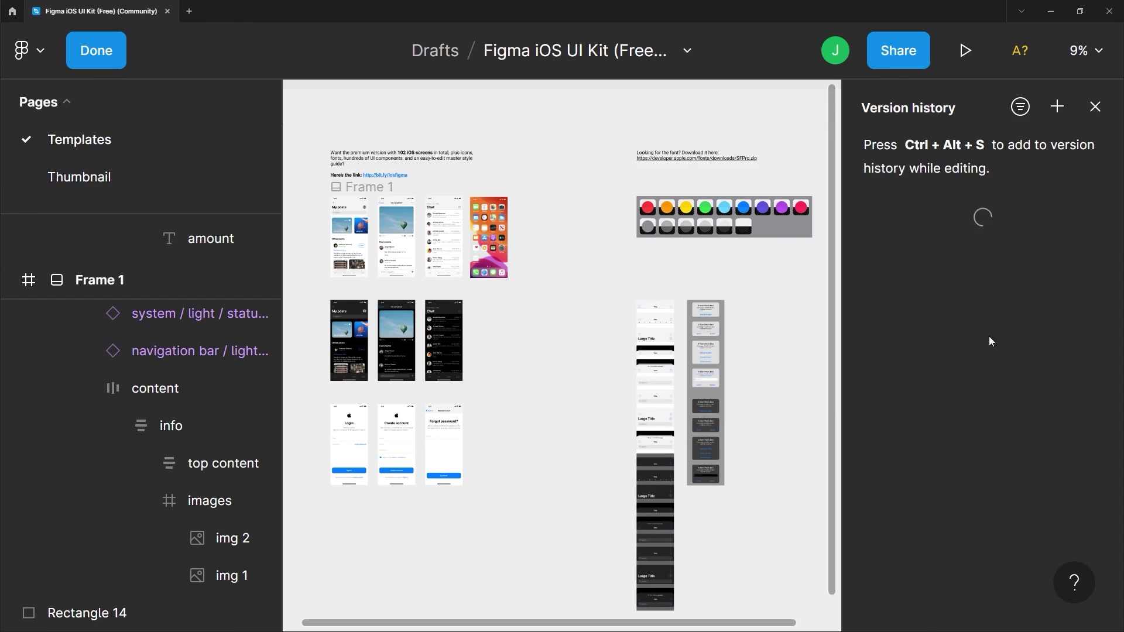
scroll(999, 381, down, 2)
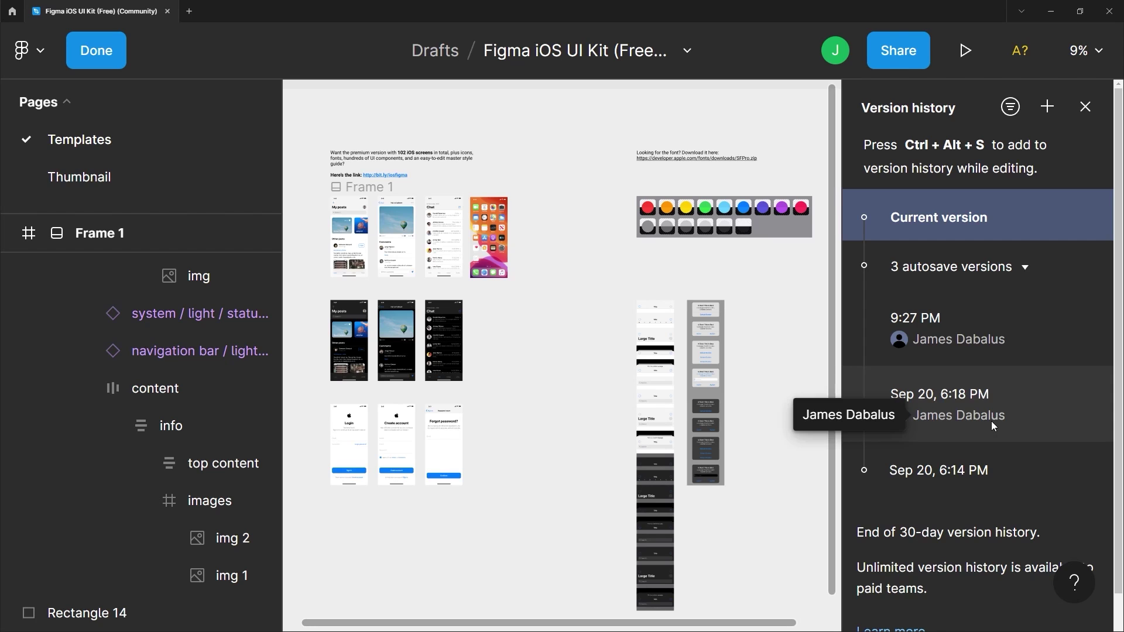
right_click(971, 344)
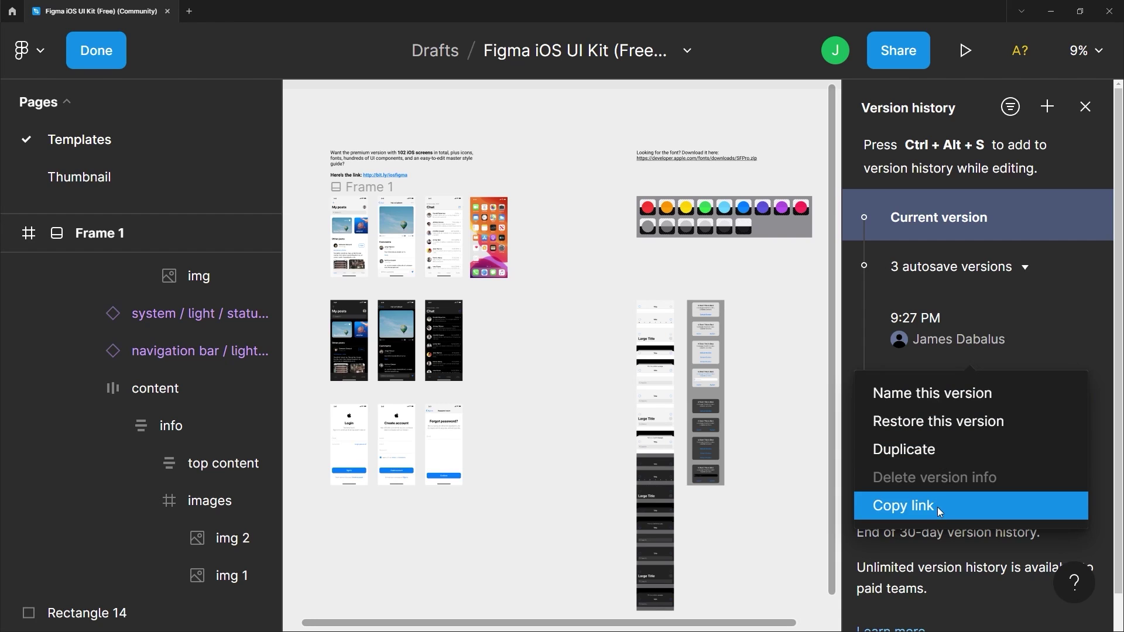
click(598, 252)
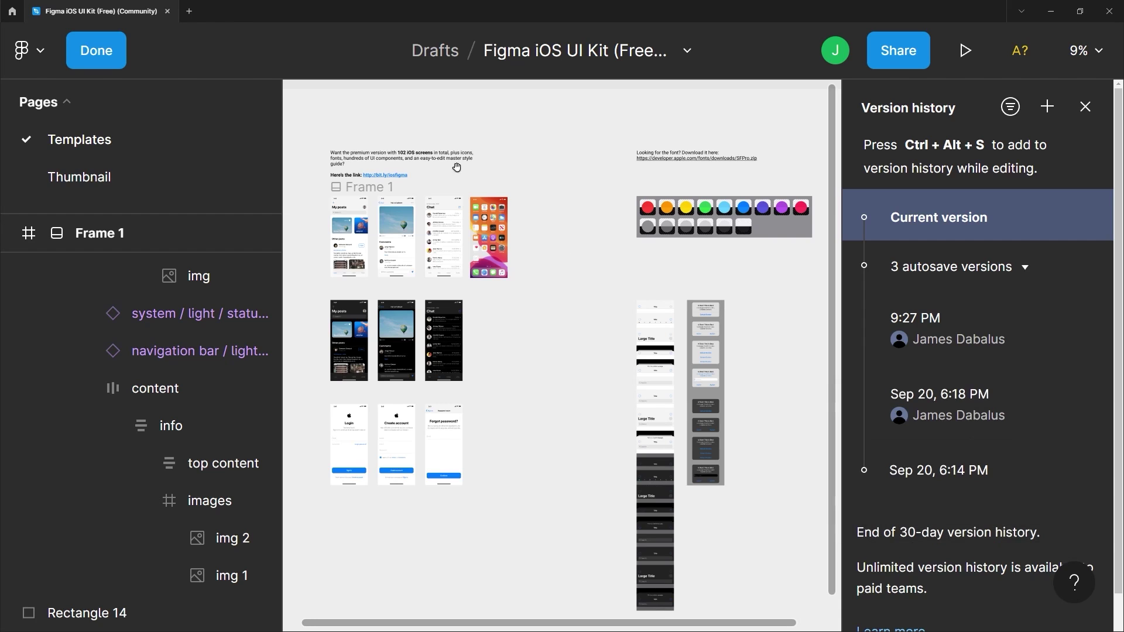
Leave version history and Alt-drag a copy of the '1.1. Social home - dark' frame to the right.
click(108, 50)
scroll(381, 352, up, 3)
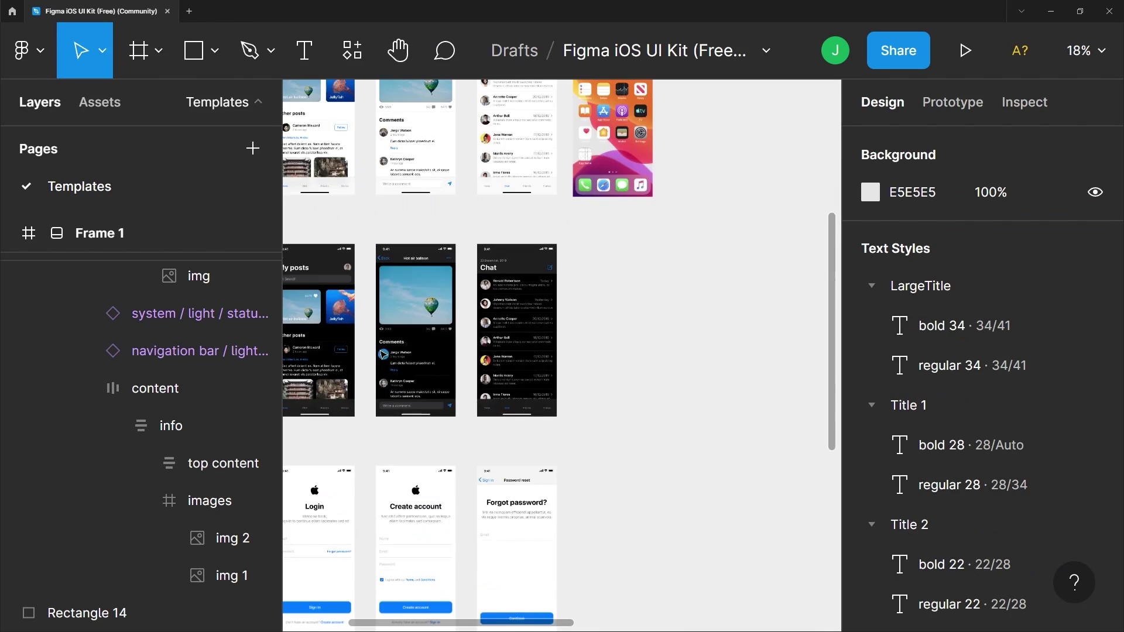
click(343, 337)
drag(346, 340, 710, 340)
Swap the order of the two post images in the copied screen.
ctrl+click(688, 402)
scroll(689, 404, down, 1)
scroll(691, 404, up, 5)
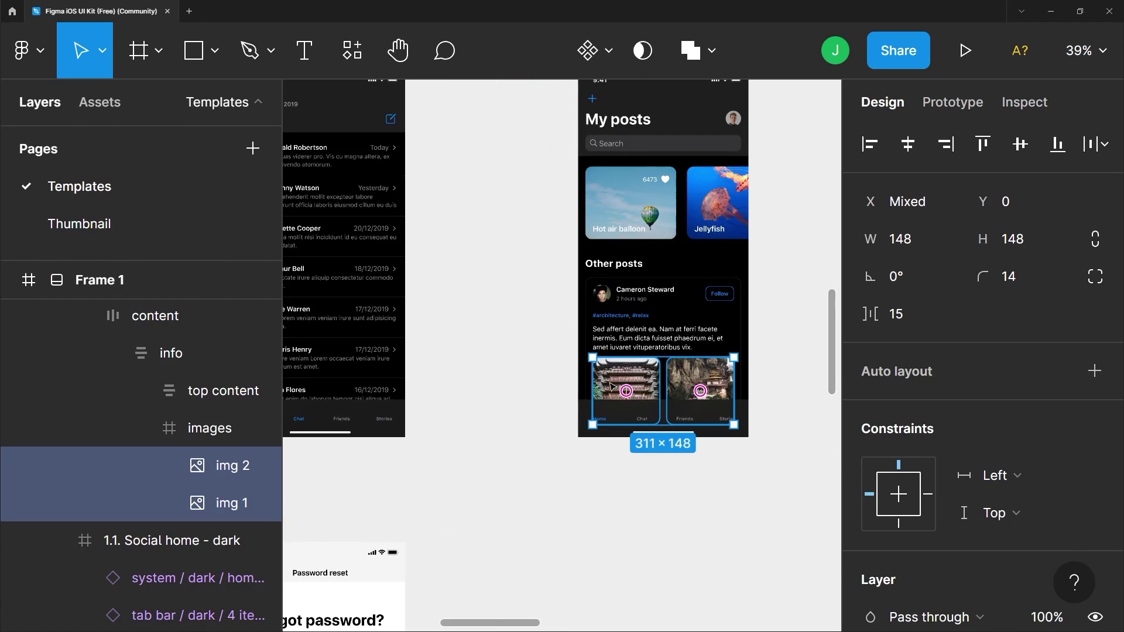
drag(700, 387, 702, 398)
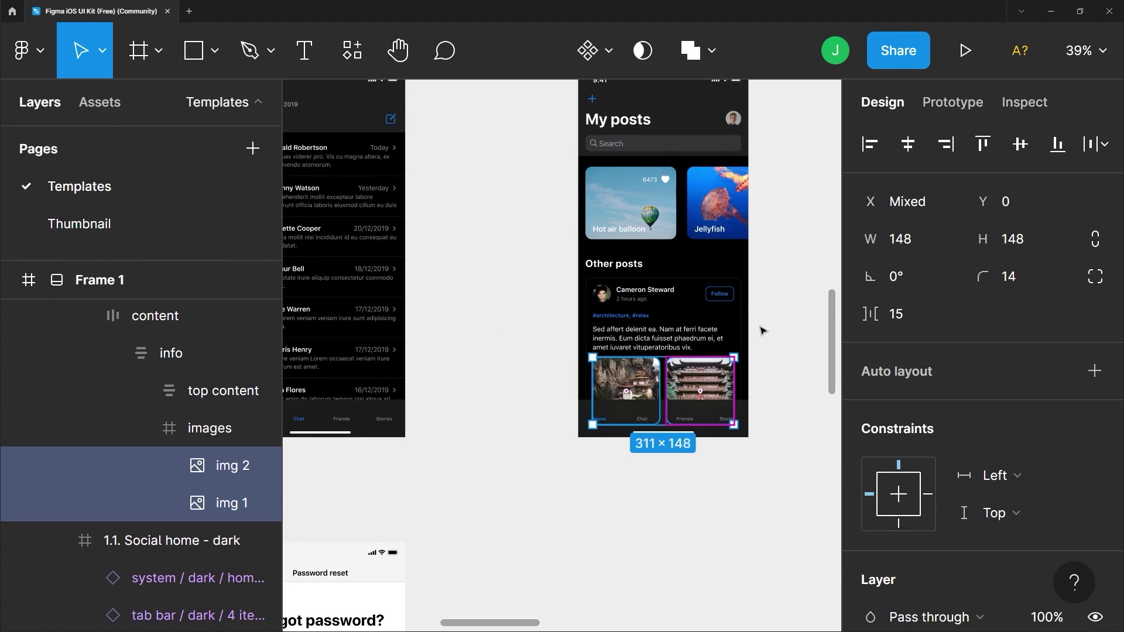
Apply the white colour style to the Social home frame's fill.
key(Escape)
key(Escape)
key(Escape)
key(Escape)
scroll(967, 445, down, 4)
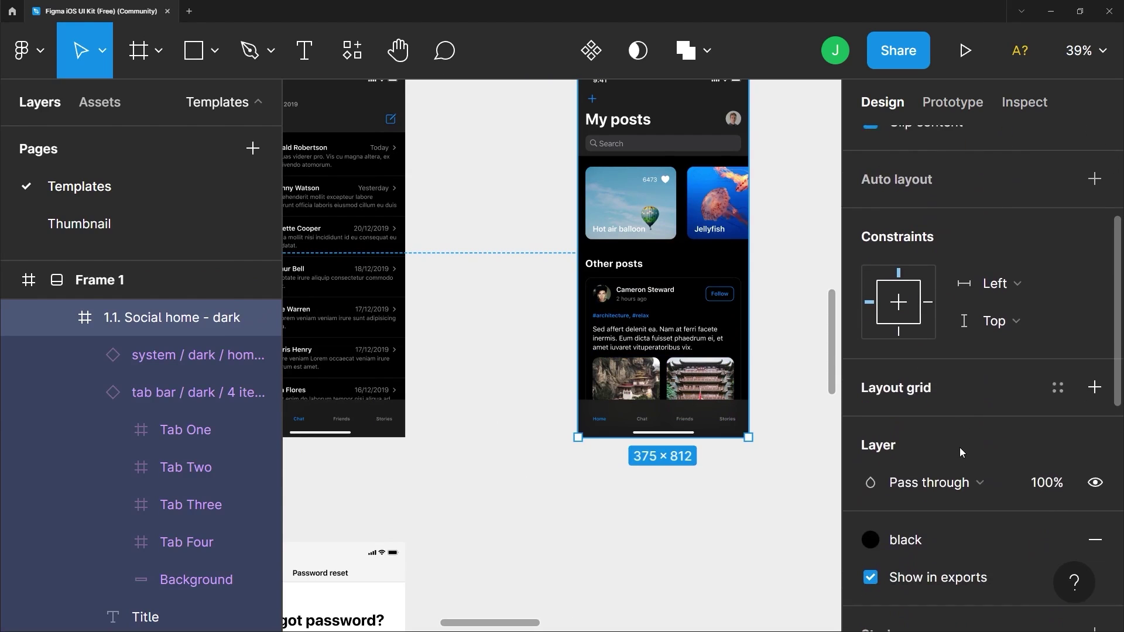
click(878, 534)
click(904, 303)
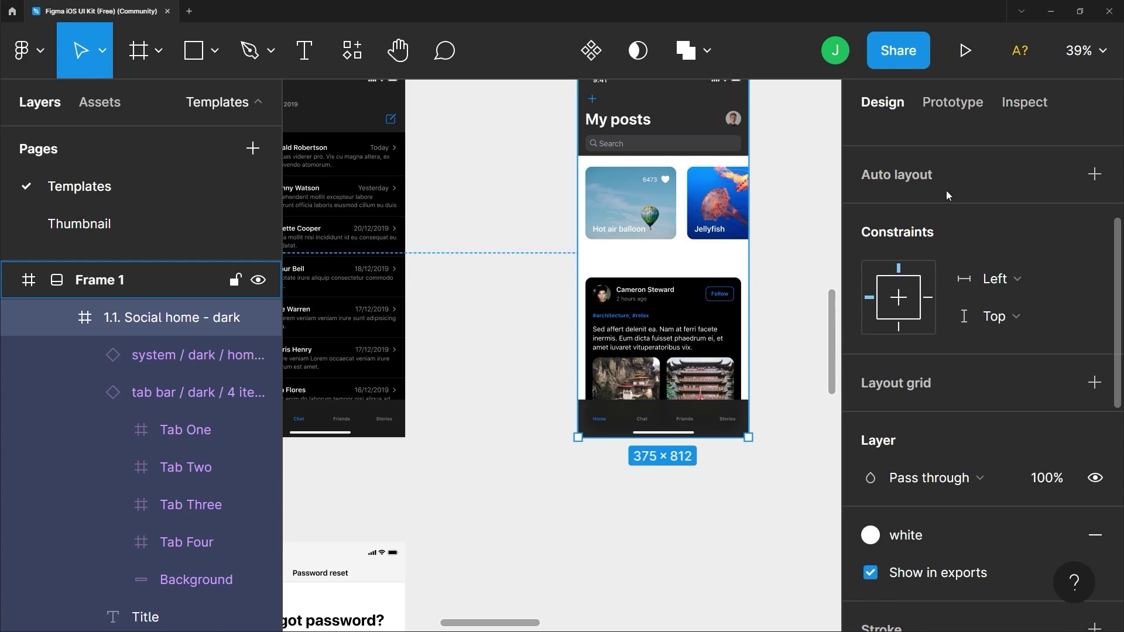
Add a named version titled 'Version 2' to the file's version history.
click(35, 63)
mouse_move(100, 155)
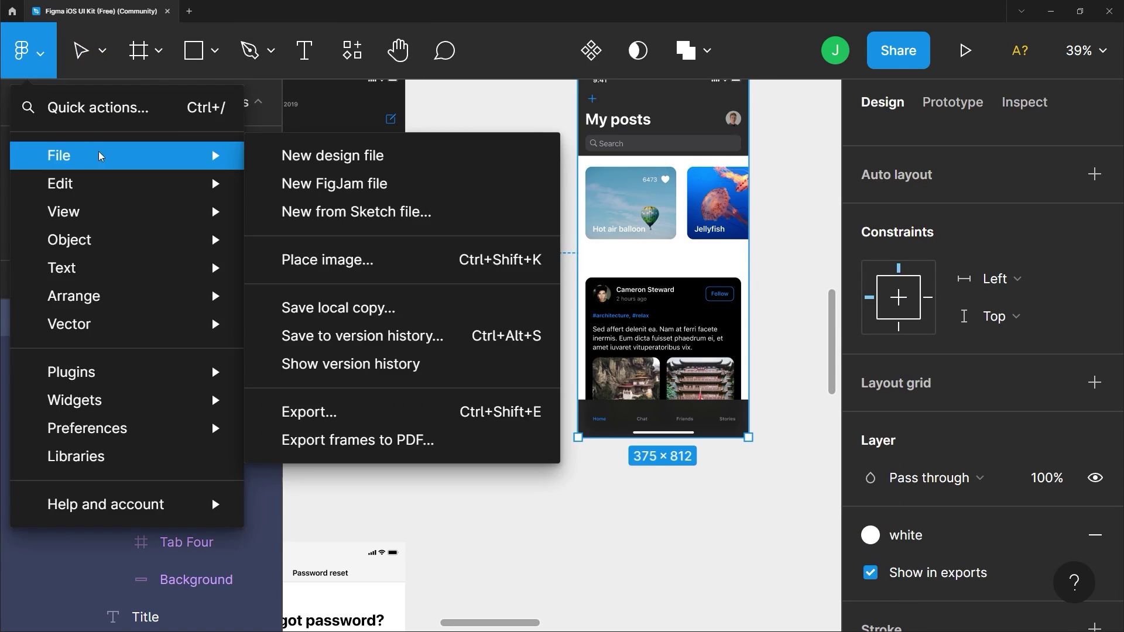
click(387, 365)
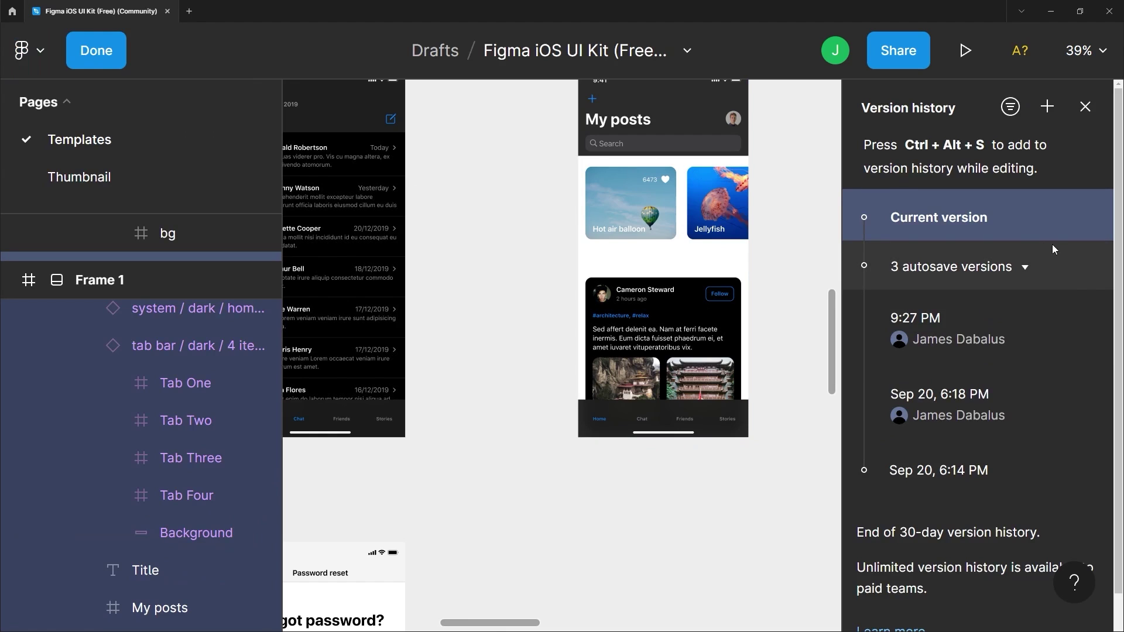
click(1047, 106)
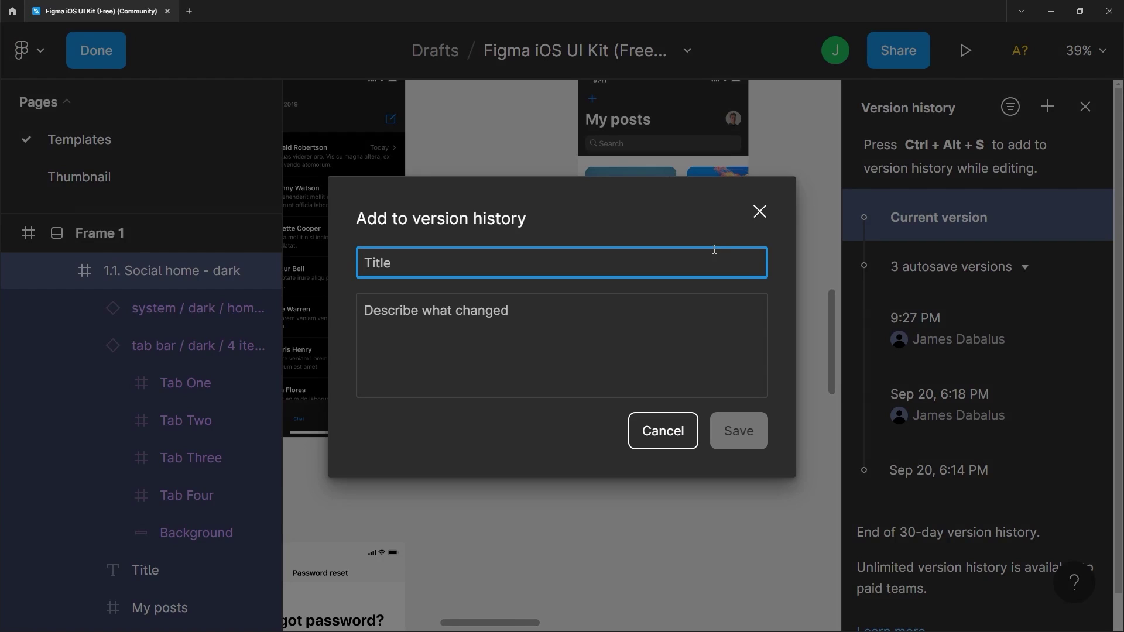
text(Version 2)
click(751, 438)
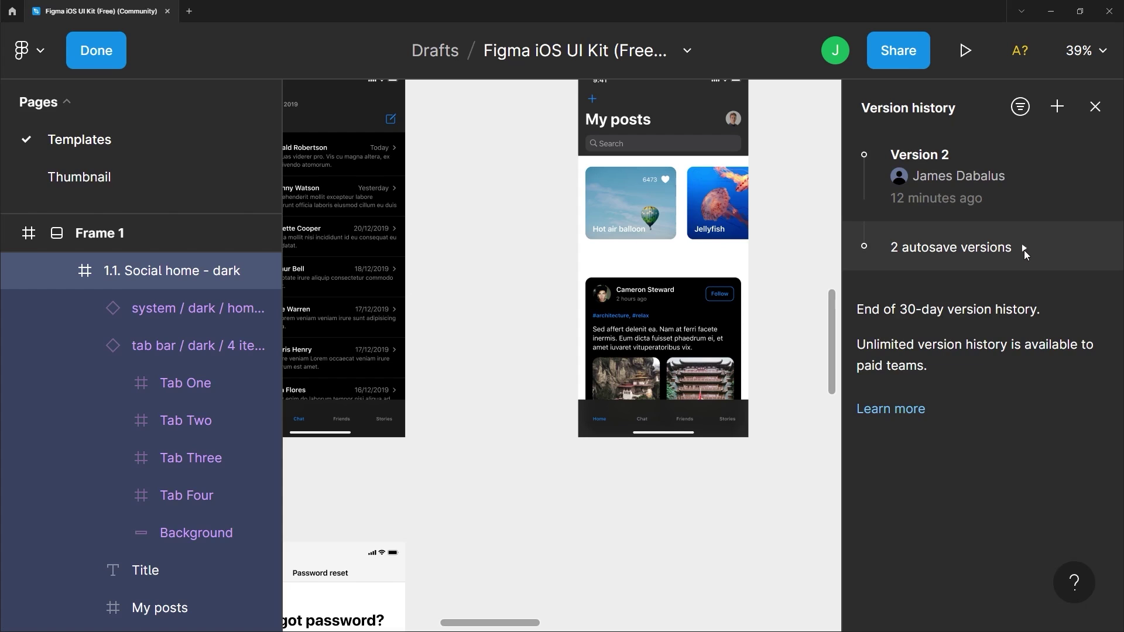
Expand the 2 autosave versions, view the Sep 20, 6:18 PM autosave, and check its options menu.
click(1024, 250)
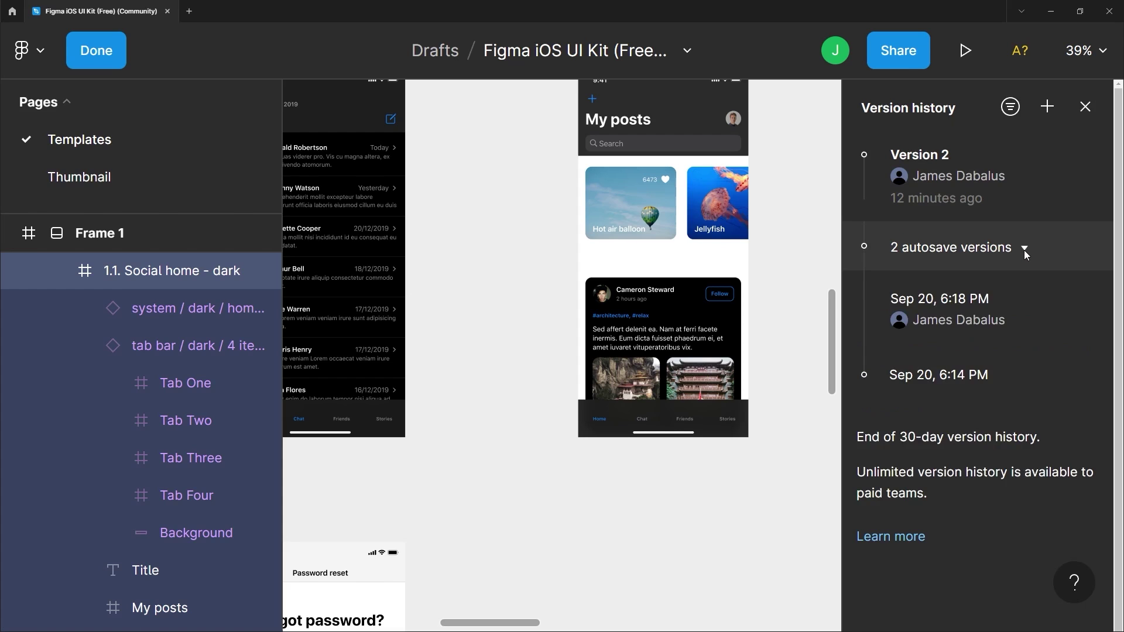
click(986, 321)
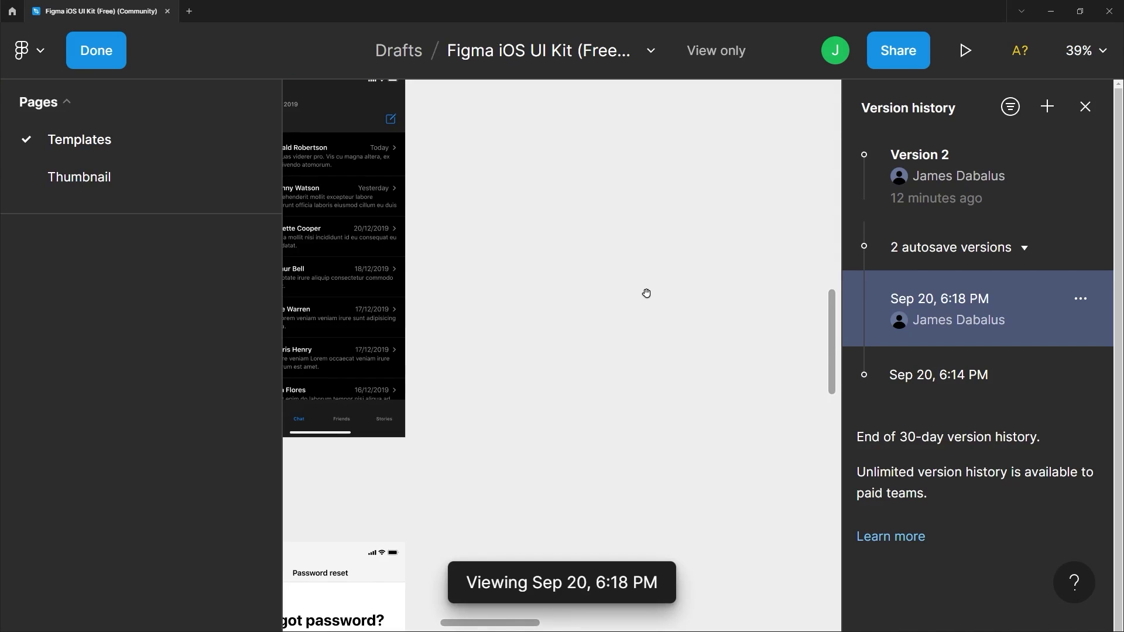
scroll(647, 293, down, 5)
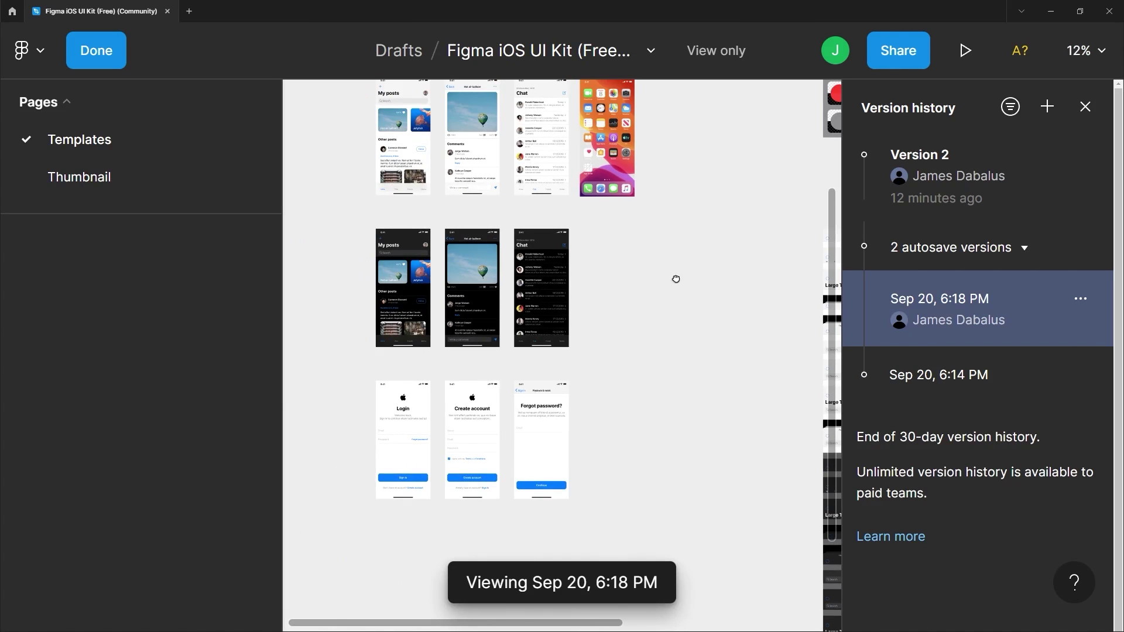
scroll(649, 309, up, 1)
scroll(650, 309, right, 1)
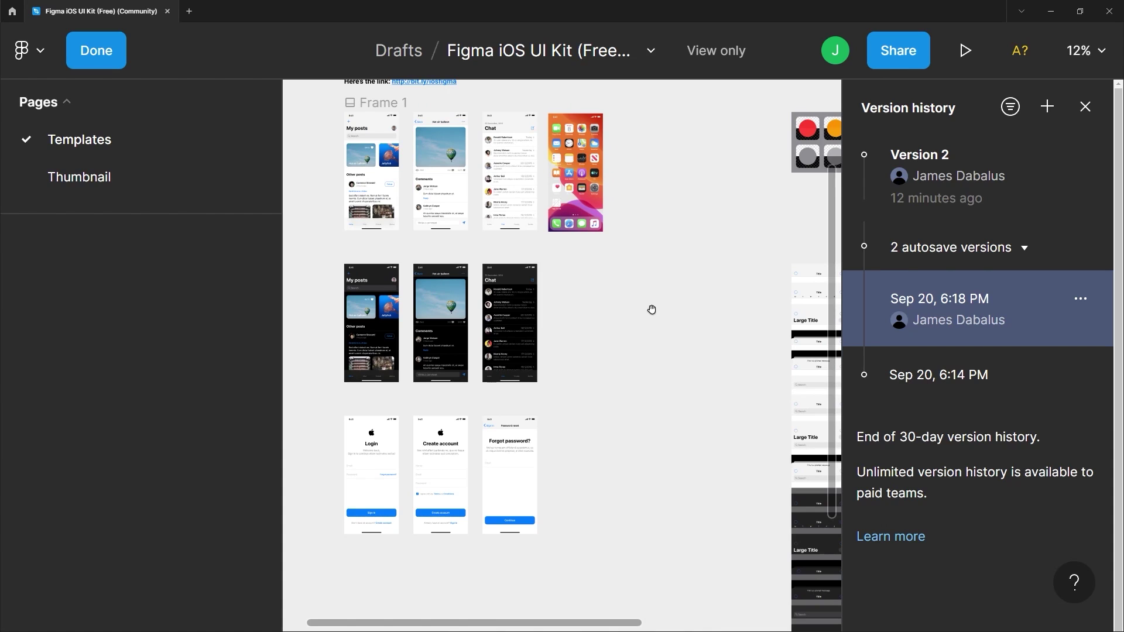
right_click(964, 307)
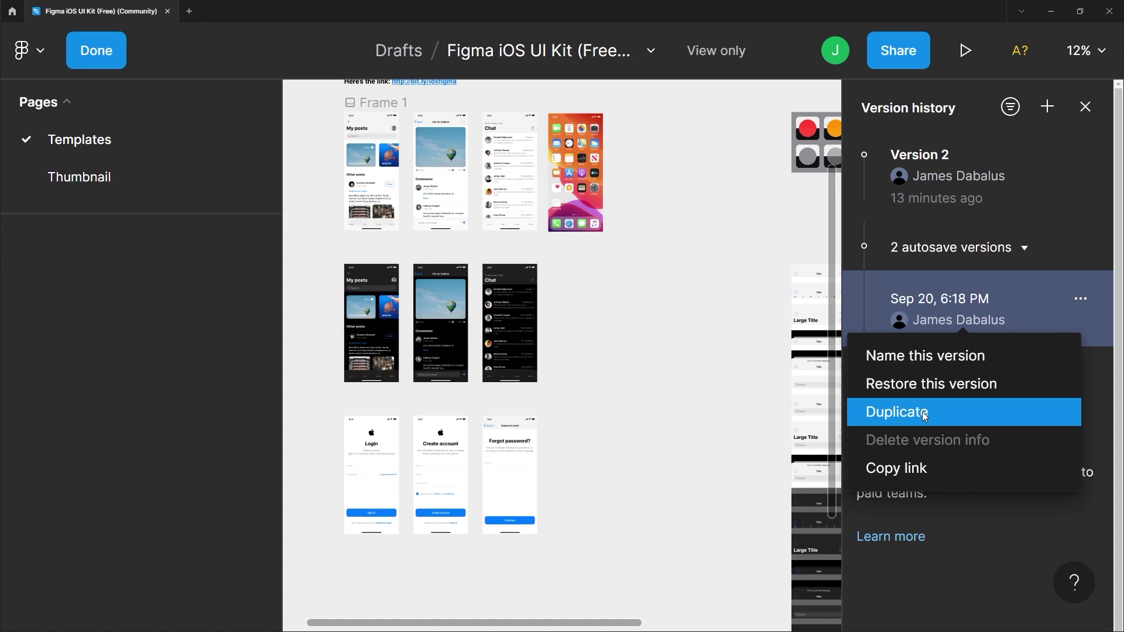
click(698, 294)
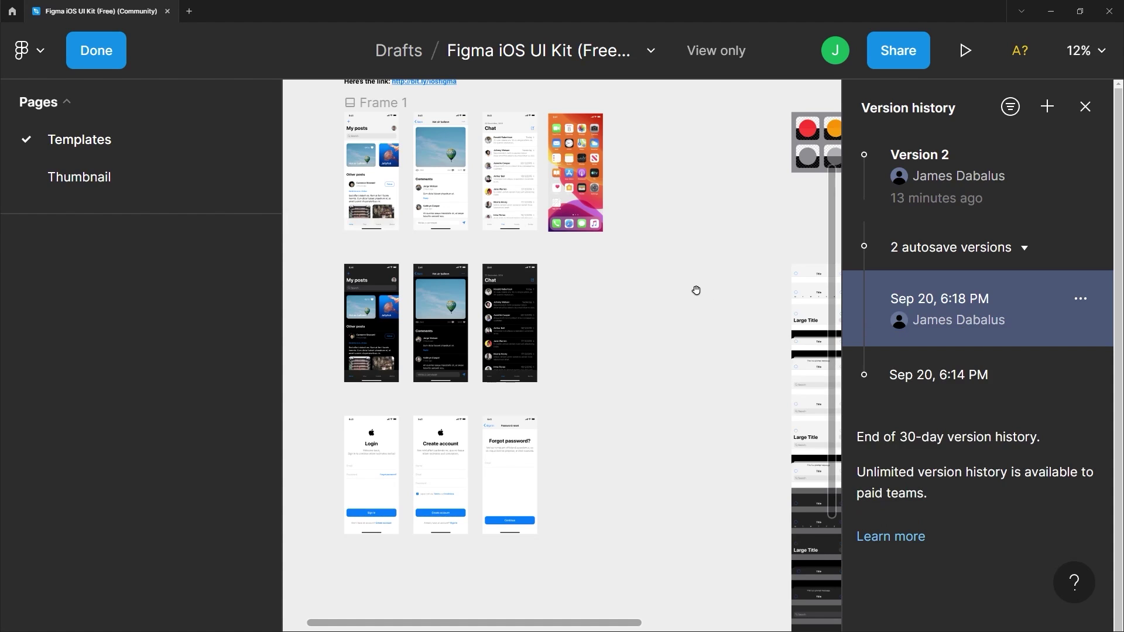